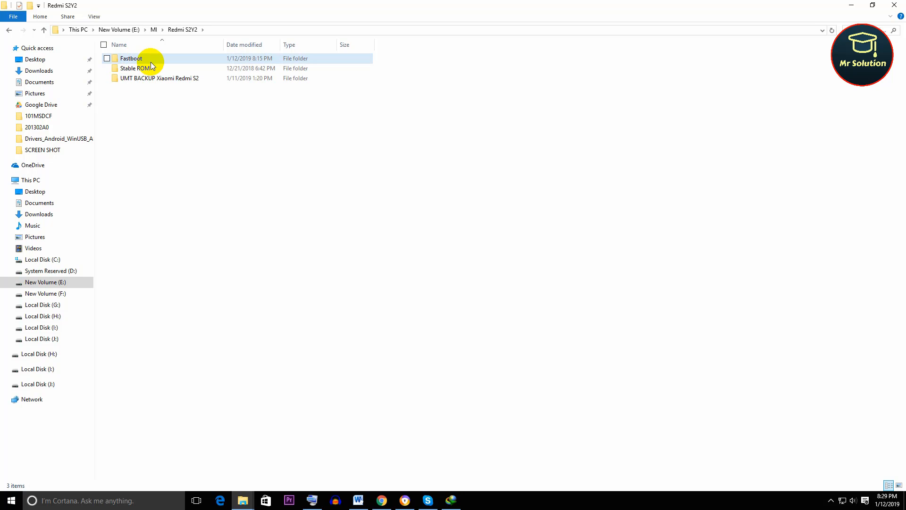
Open the Fastboot folder and its extracted V10.0.1.0 global ROM subfolder to examine the flash files
double_click(136, 57)
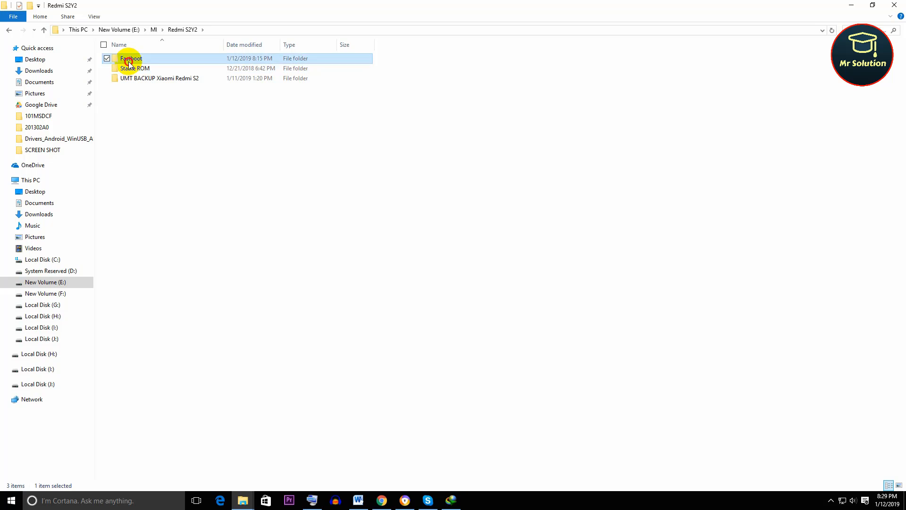
left_click_drag(129, 120, 201, 55)
left_click(237, 127)
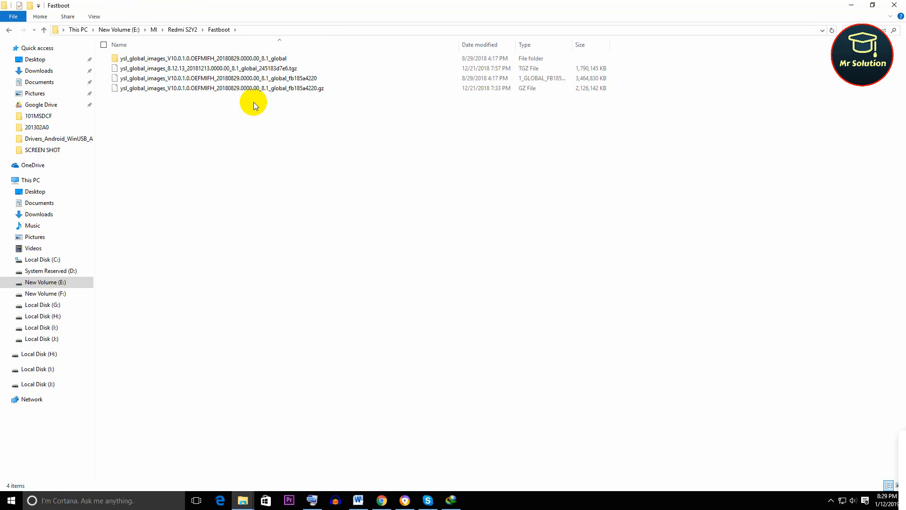
left_click(144, 60)
double_click(143, 60)
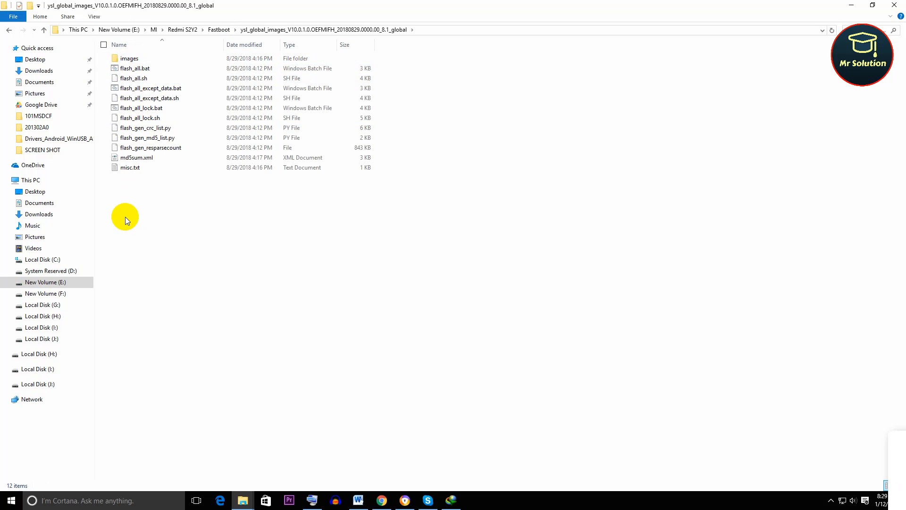
left_click_drag(125, 216, 217, 86)
Go back to identify the V10.0.1.0 .gz ROM archive, and reopen the extracted ROM folder to review its contents
left_click(9, 30)
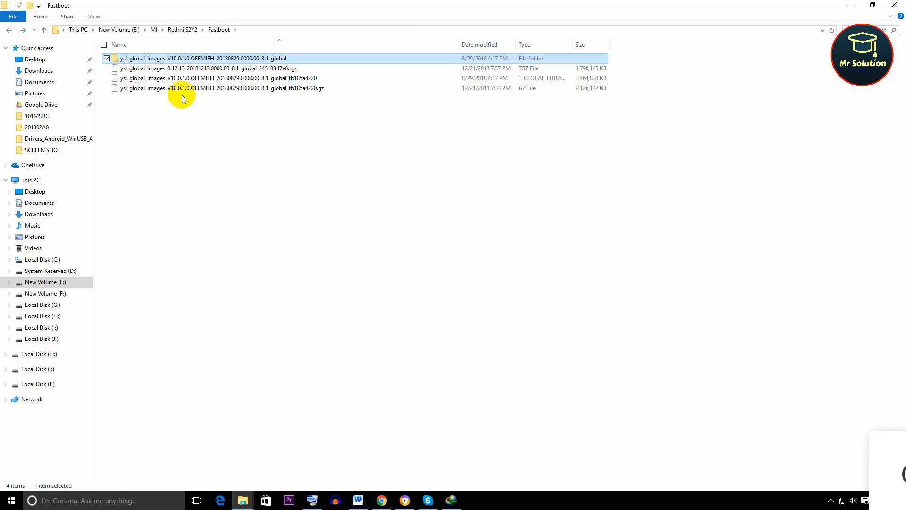
left_click(204, 88)
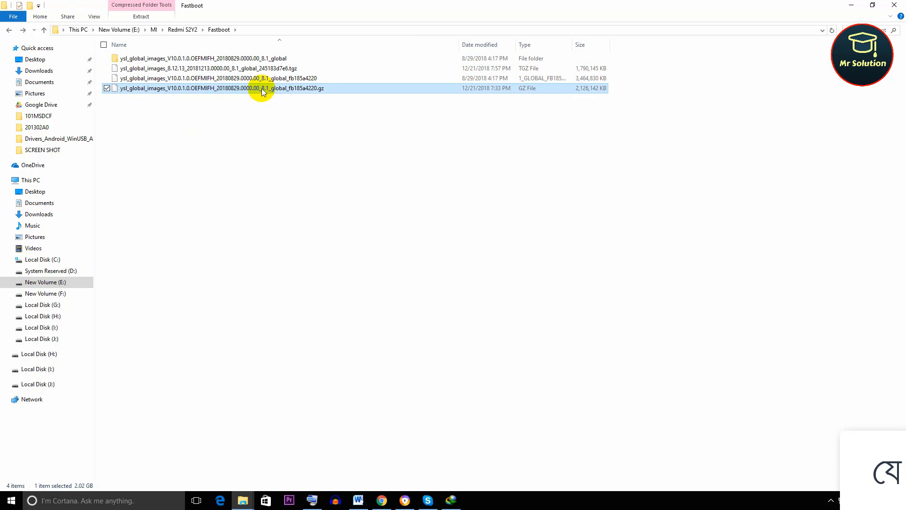
double_click(207, 58)
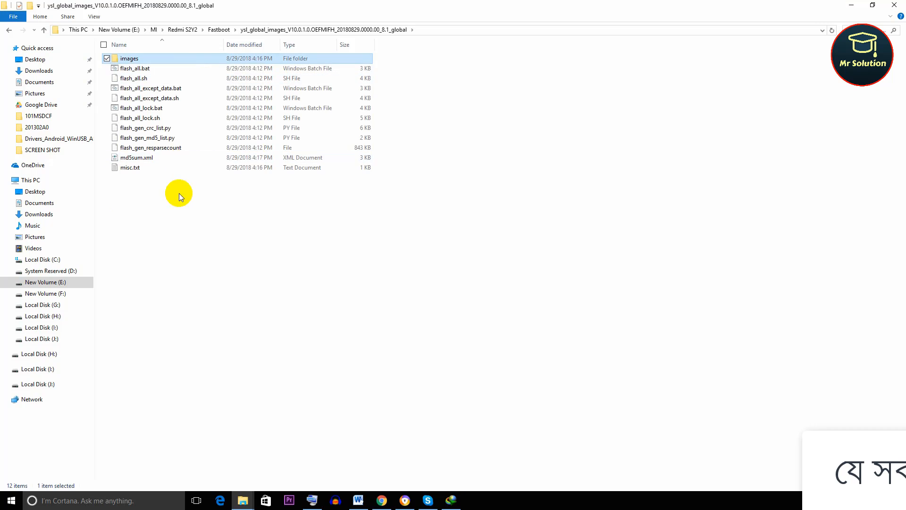
left_click_drag(150, 200, 244, 21)
left_click(210, 251)
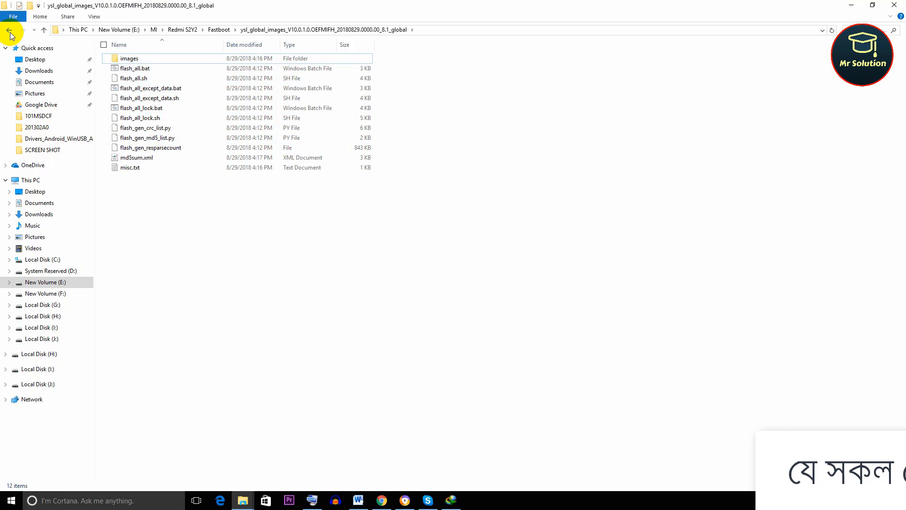
Return to the Redmi S2Y2 folder
left_click(10, 32)
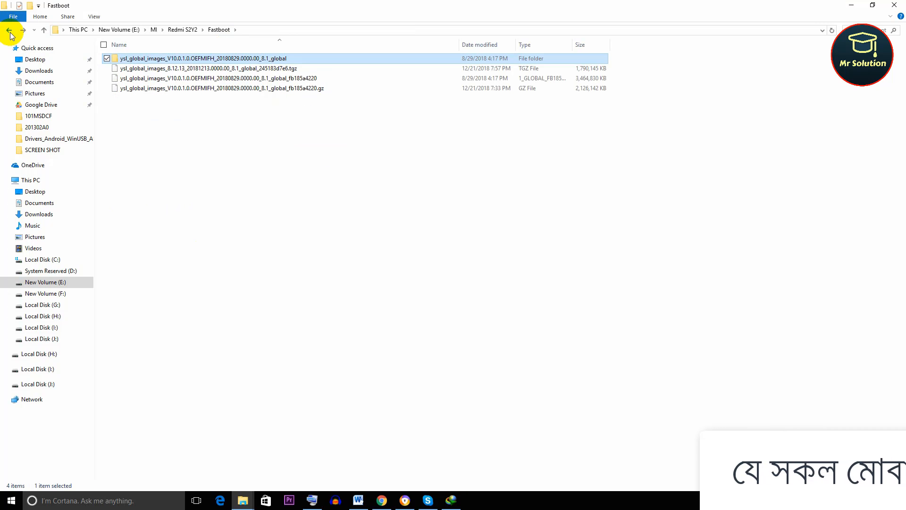
left_click(224, 144)
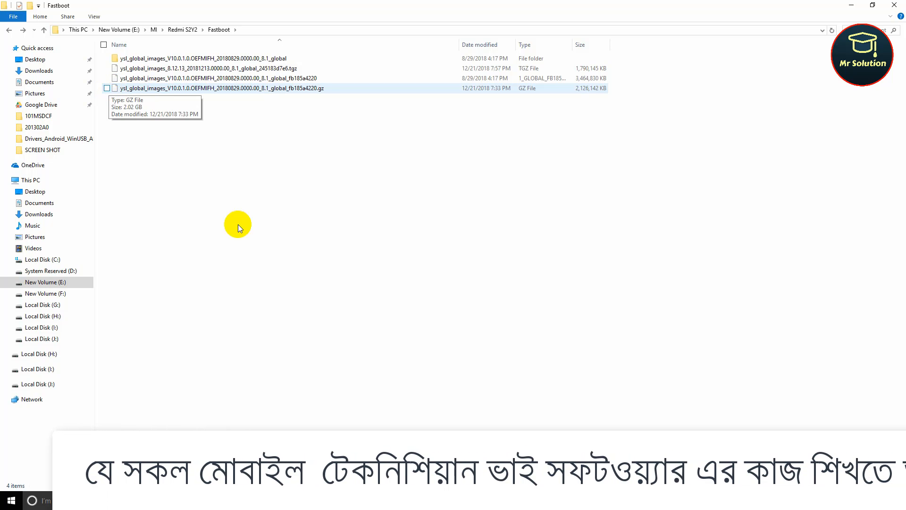
left_click(831, 500)
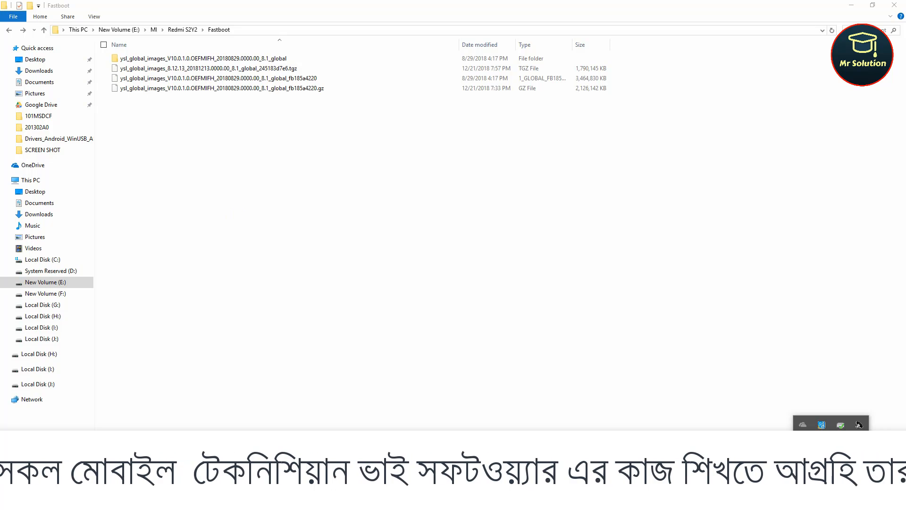
left_click(563, 348)
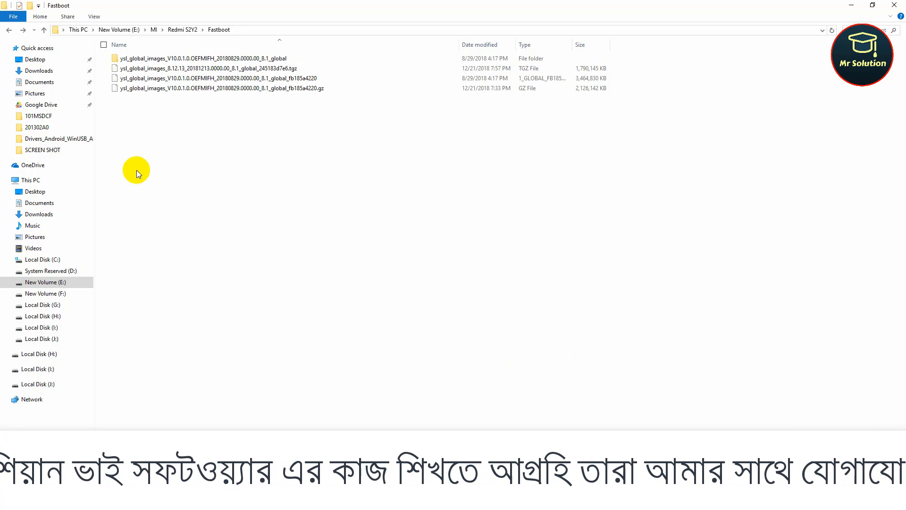
left_click(9, 30)
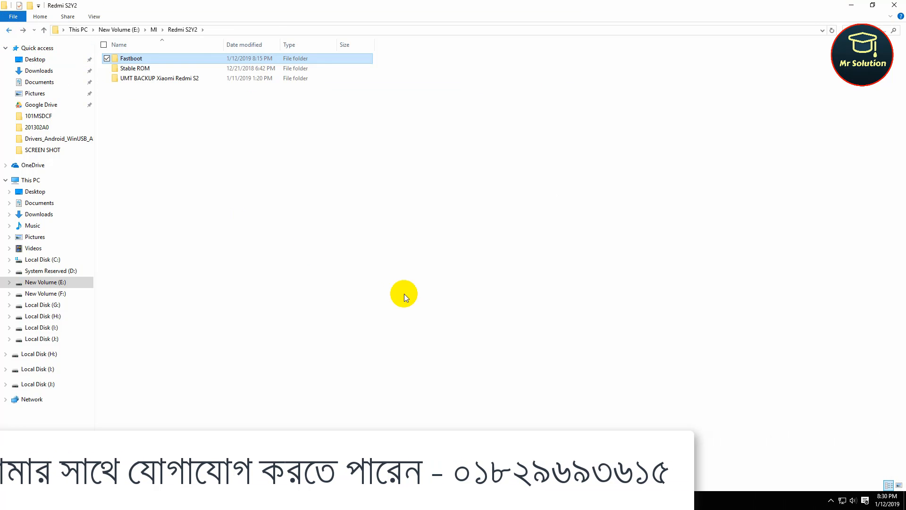
left_click(370, 266)
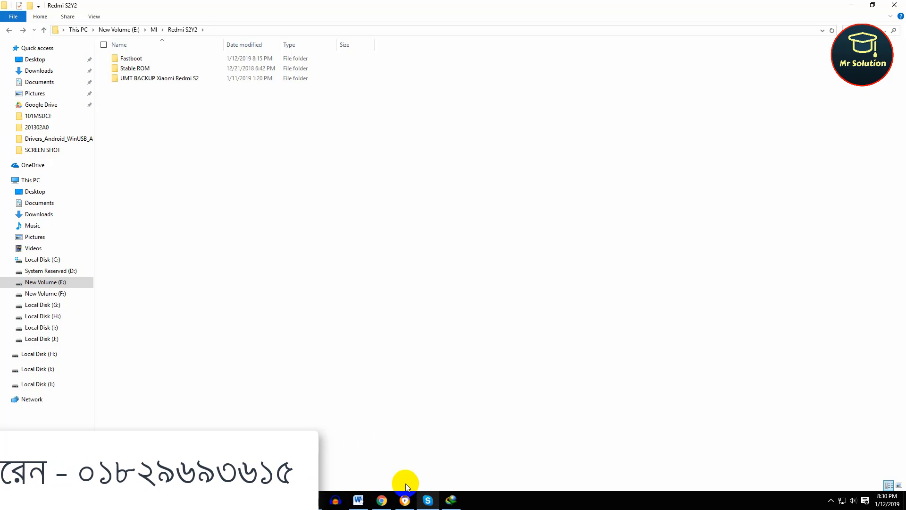
Switch to the Word document Mobile Wor1.doc, review the phone flashing topics including Mi, and minimise it
left_click(366, 502)
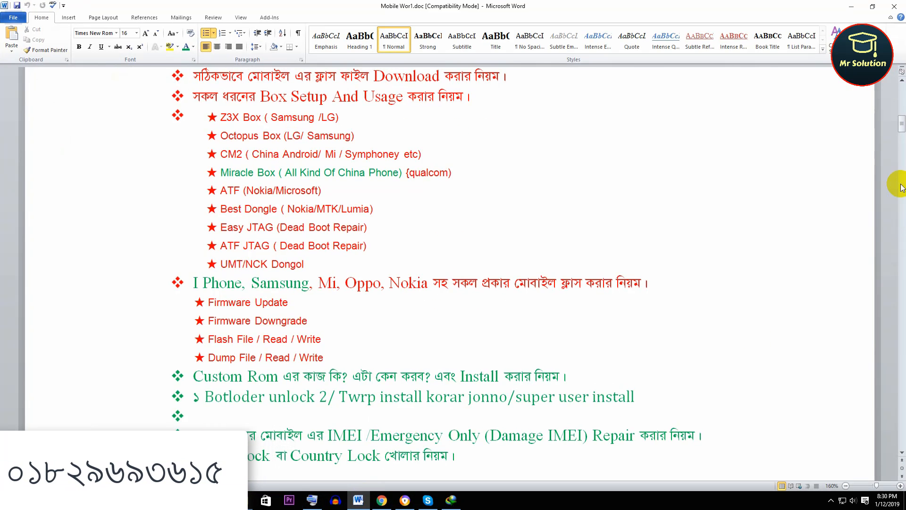
mouse_move(902, 122)
left_mouse_down()
mouse_move(901, 85)
mouse_move(900, 145)
mouse_move(901, 129)
left_mouse_up()
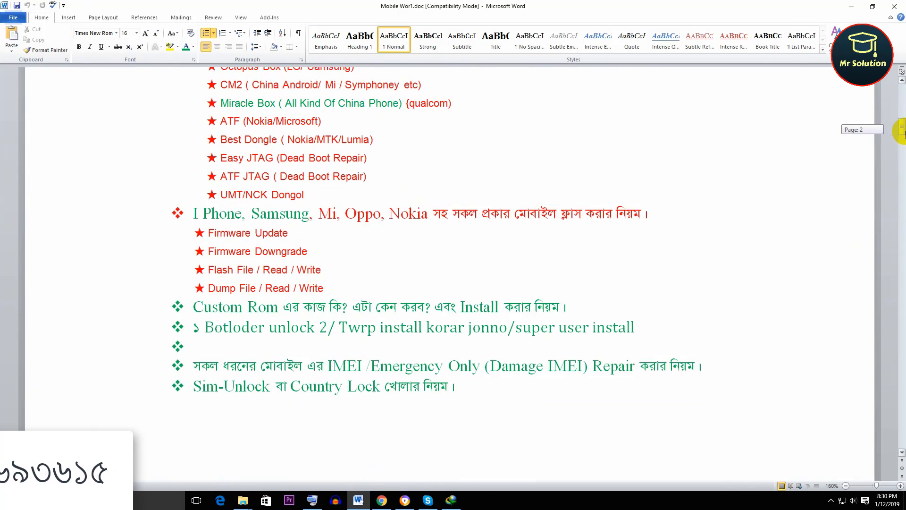
scroll(472, 246, "up", 4)
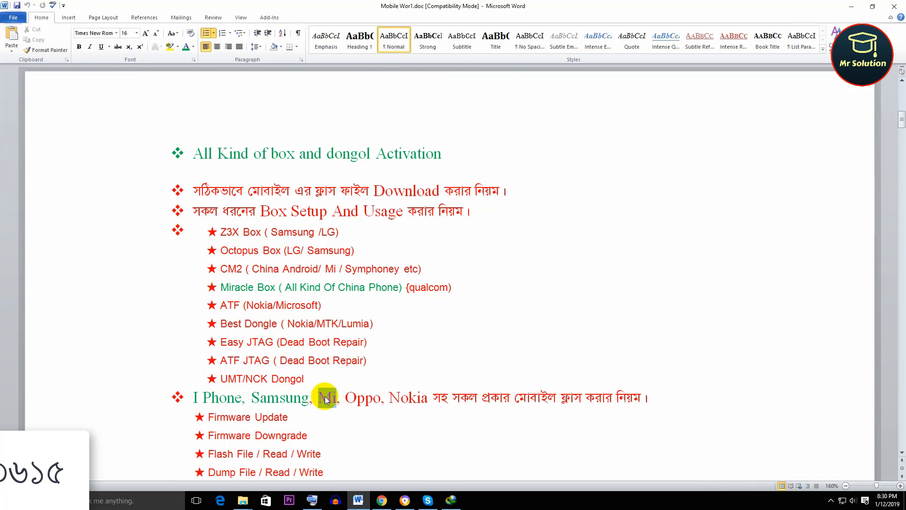
left_click_drag(336, 399, 307, 396)
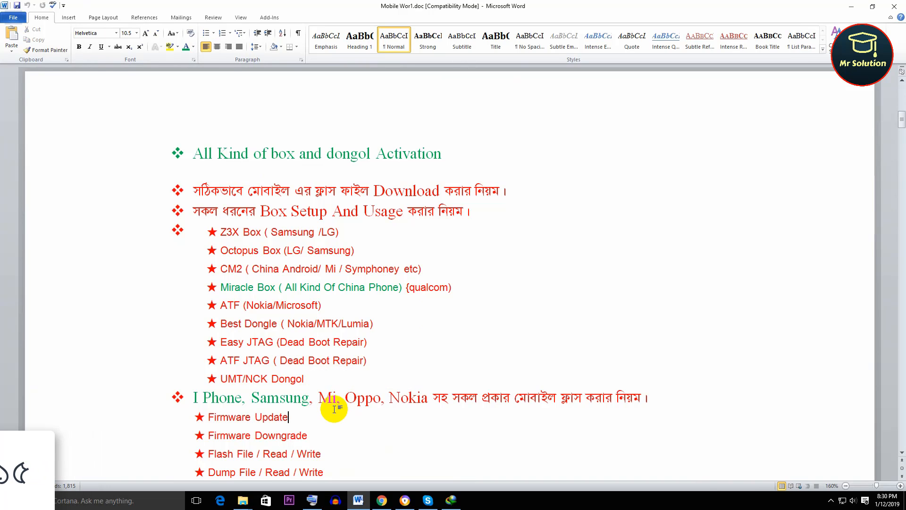
left_click(855, 7)
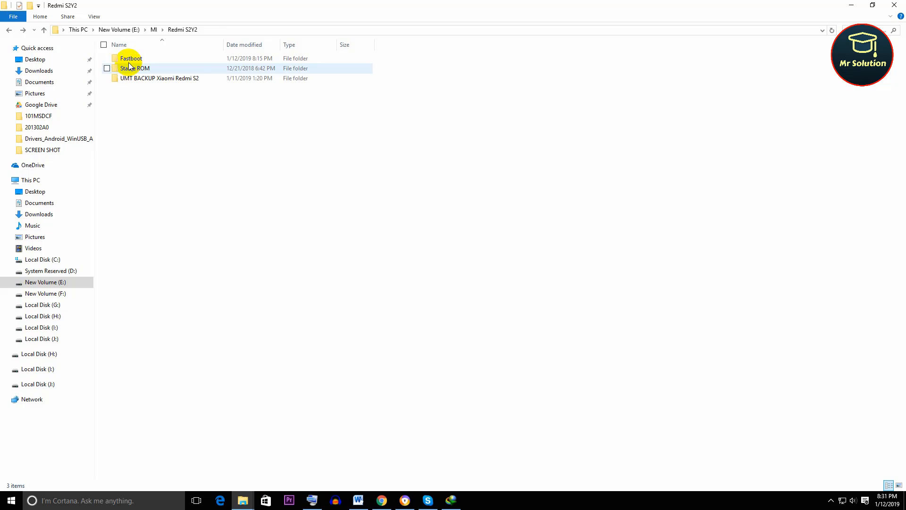
Copy the full path of the extracted V10.0.1.0 global ROM folder inside Fastboot
double_click(127, 57)
double_click(128, 61)
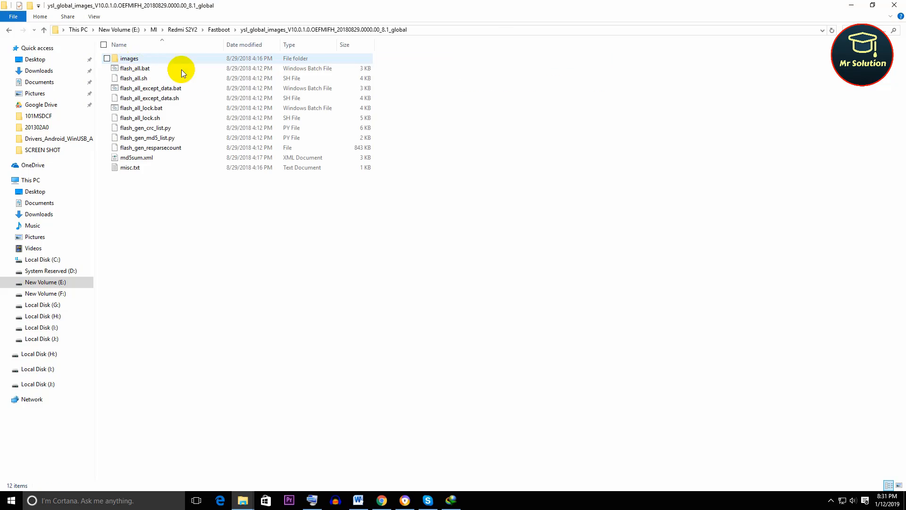
left_click_drag(172, 212, 44, 47)
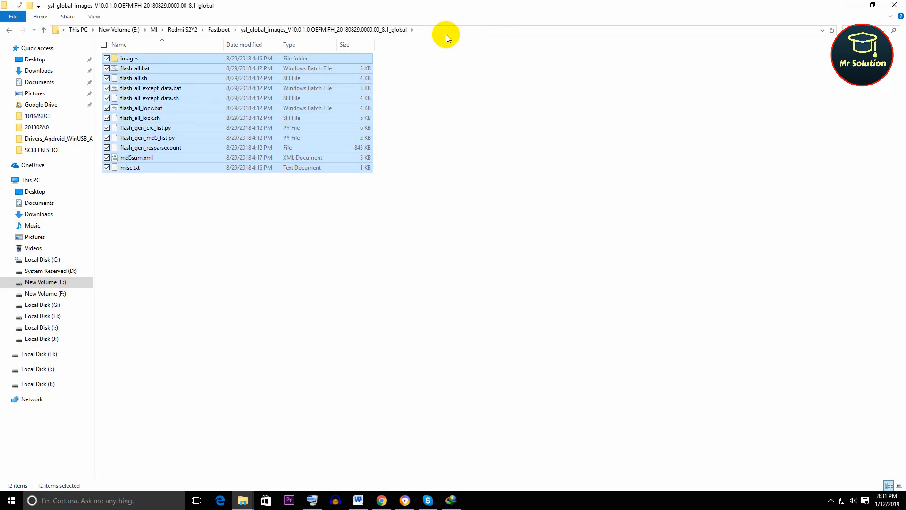
right_click(423, 31)
left_click(420, 29)
right_click(419, 29)
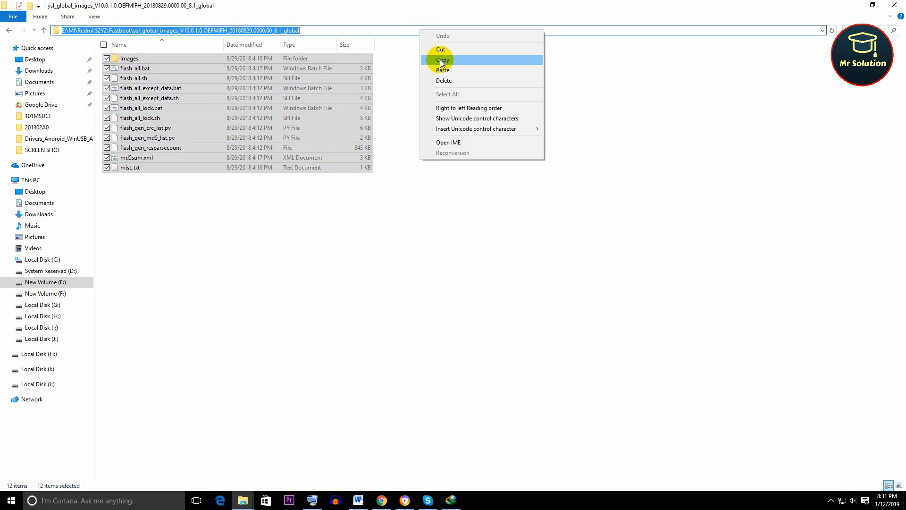
left_click(440, 60)
left_click(367, 202)
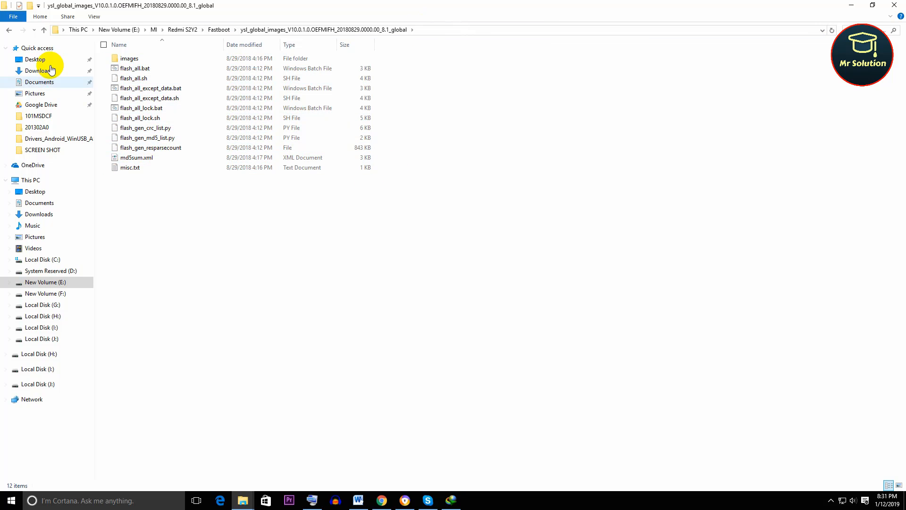
Go back to the MI folder and open the MiFlash2018-5-28-0 folder inside MI-FLASH 2018-5-28
left_click(10, 30)
left_click(9, 30)
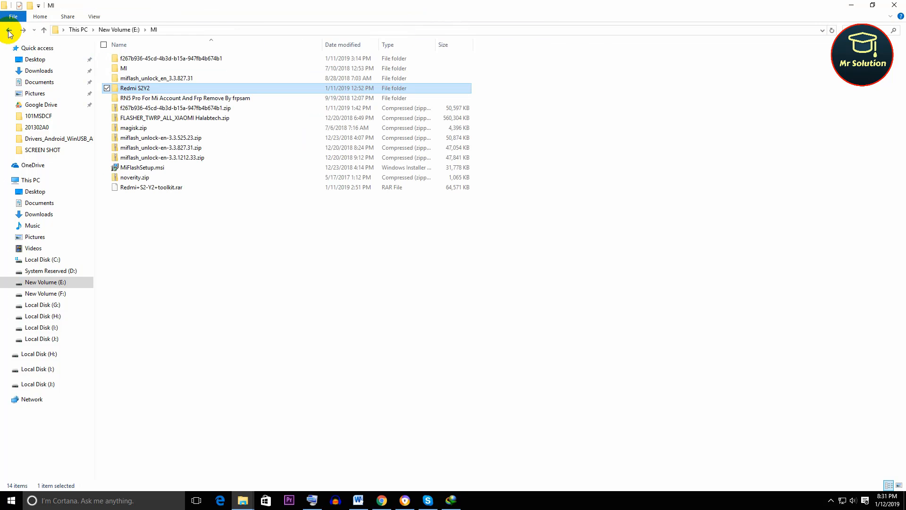
double_click(154, 62)
double_click(127, 60)
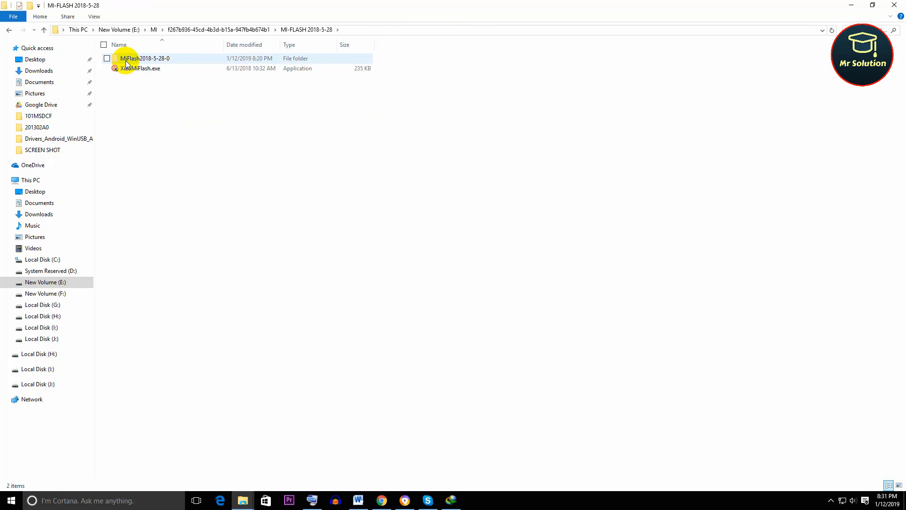
double_click(127, 61)
Examine the full set of program files in the MiFlash2018-5-28-0 folder
left_click_drag(142, 337, 210, 71)
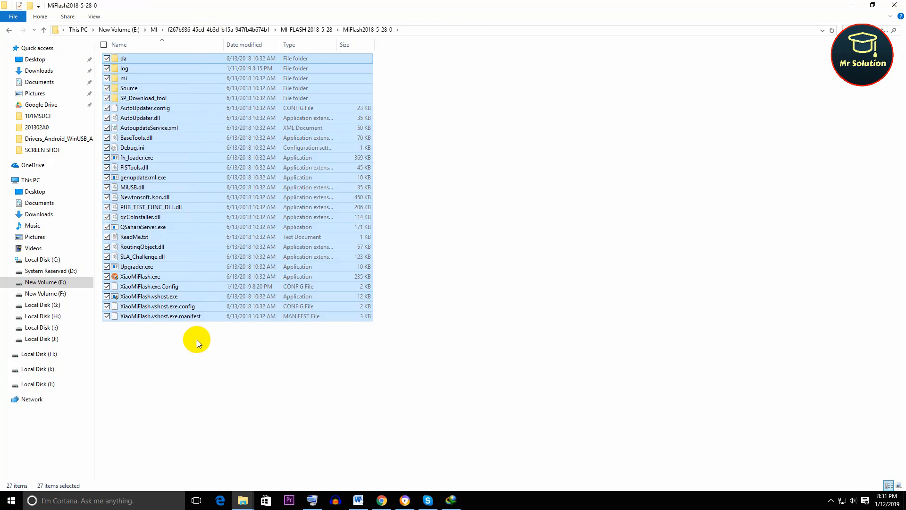
left_click(198, 339)
left_click_drag(405, 63, 146, 364)
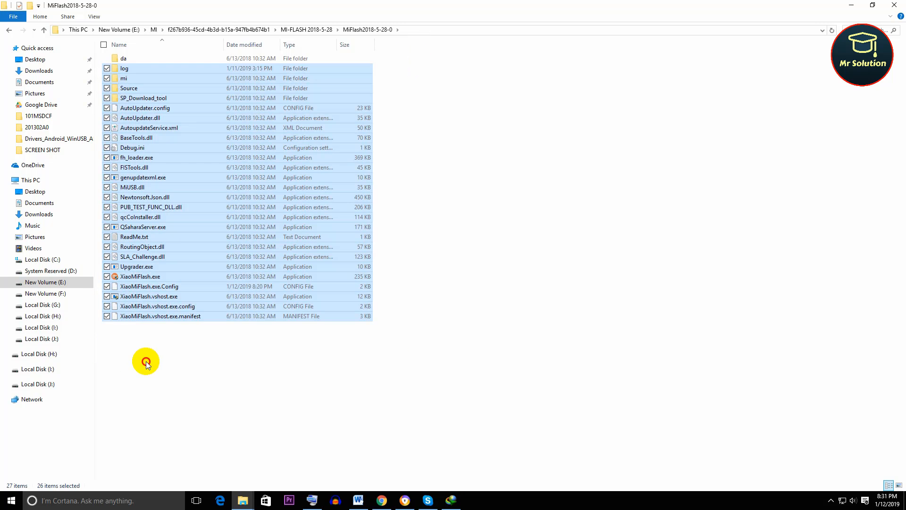
left_click(146, 363)
left_click_drag(390, 56, 170, 368)
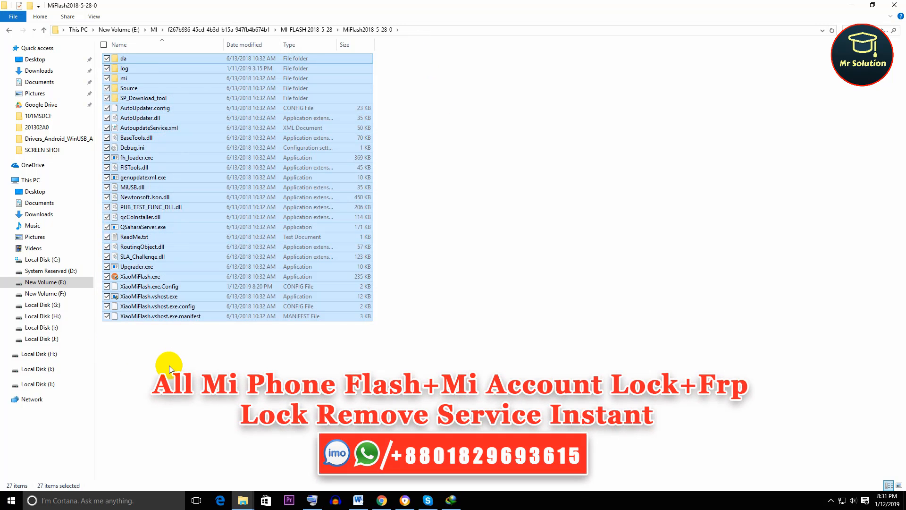
left_click(170, 368)
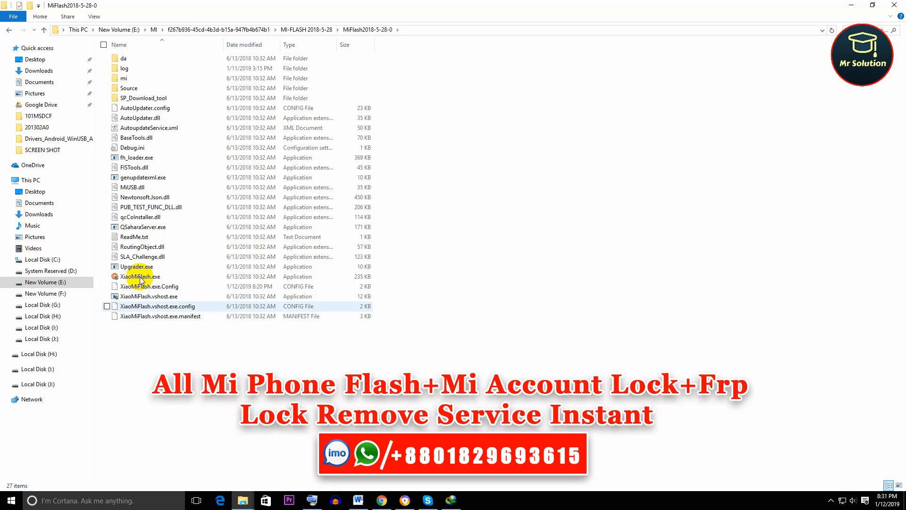
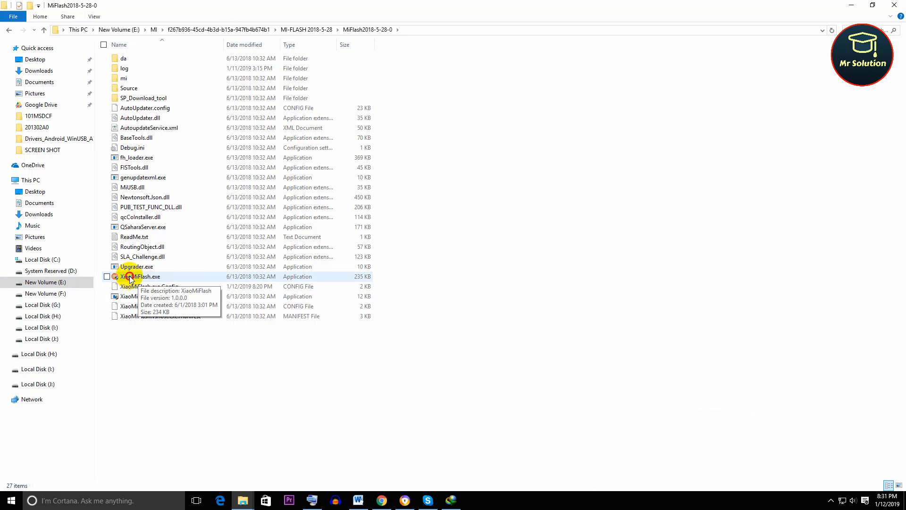
Launch XiaoMiFlash.exe and dismiss its startup message
double_click(130, 278)
left_click(493, 279)
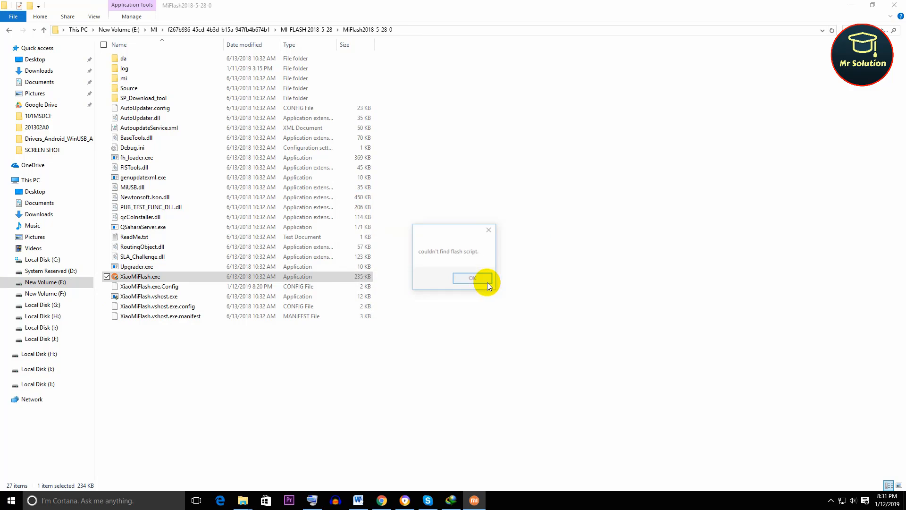
left_click(474, 280)
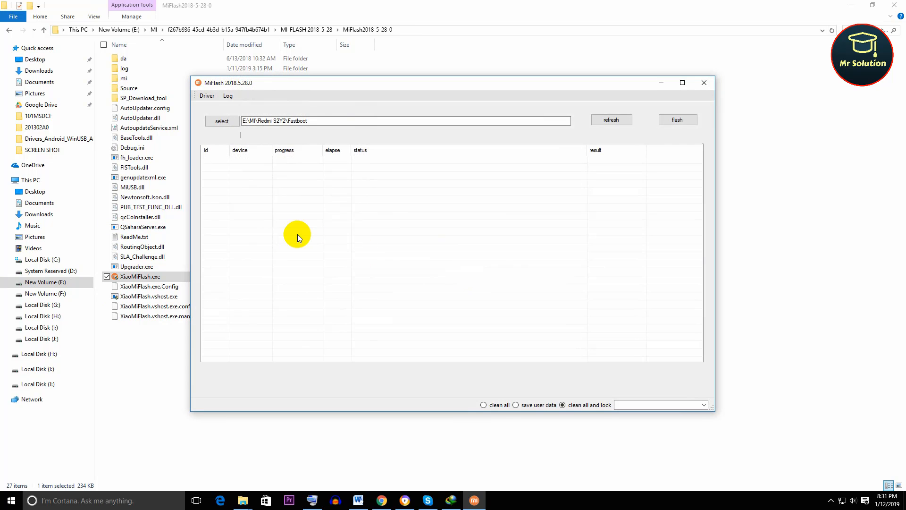
Start choosing the firmware folder in MiFlash and expand This PC in the folder tree
left_click(221, 122)
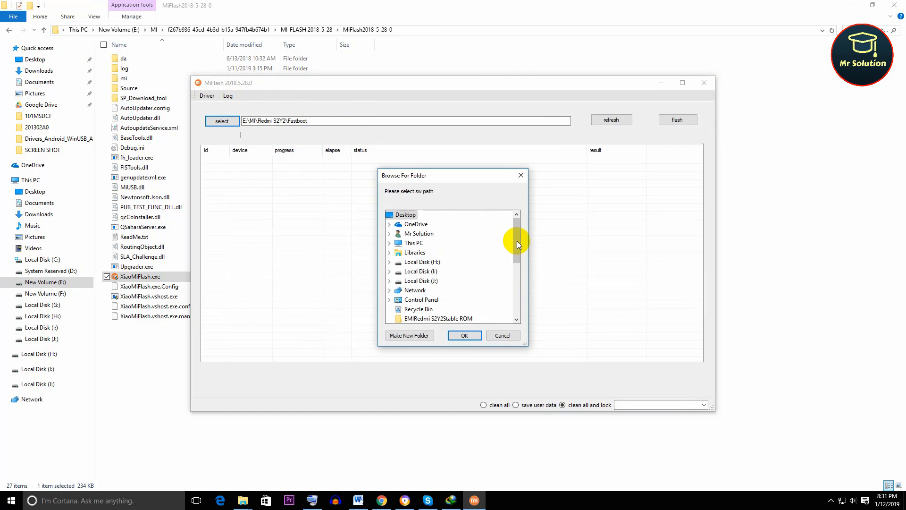
left_click_drag(517, 244, 517, 274)
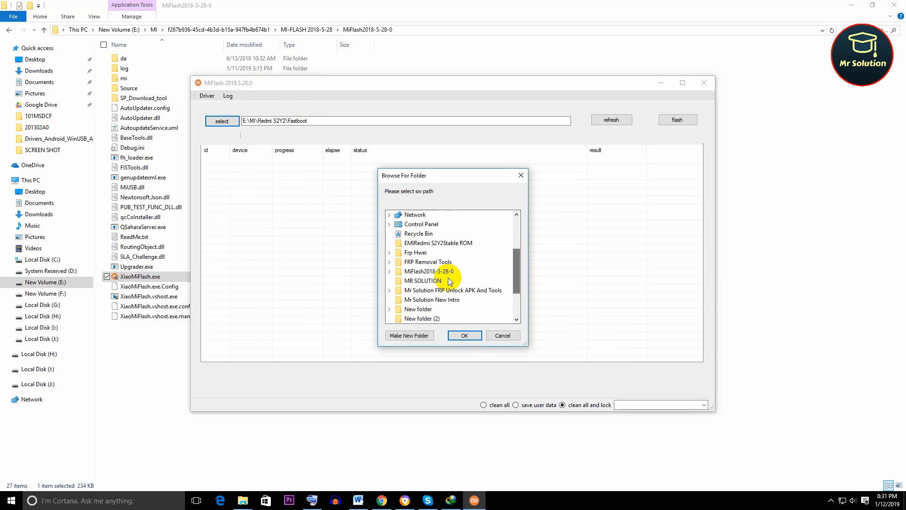
left_click(390, 225)
left_click(389, 224)
scroll(395, 250, "up", 2)
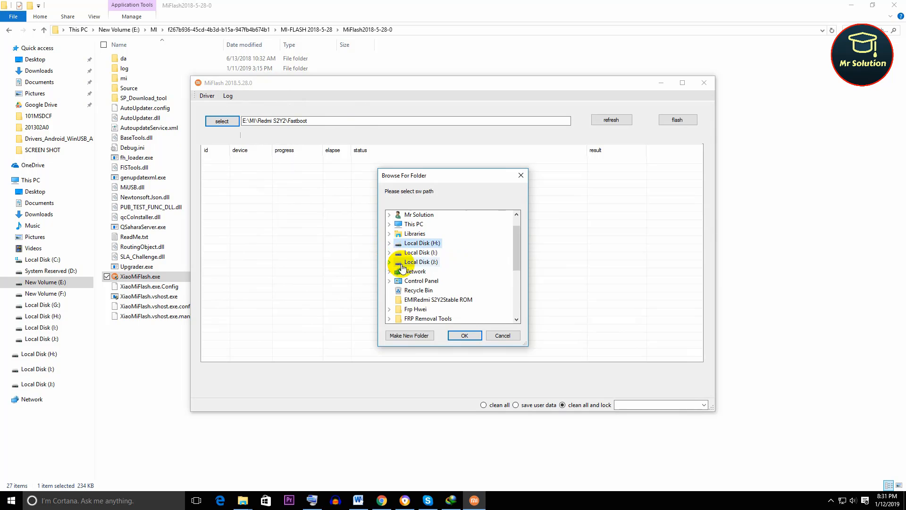
scroll(399, 269, "down", 5)
scroll(407, 297, "up", 5)
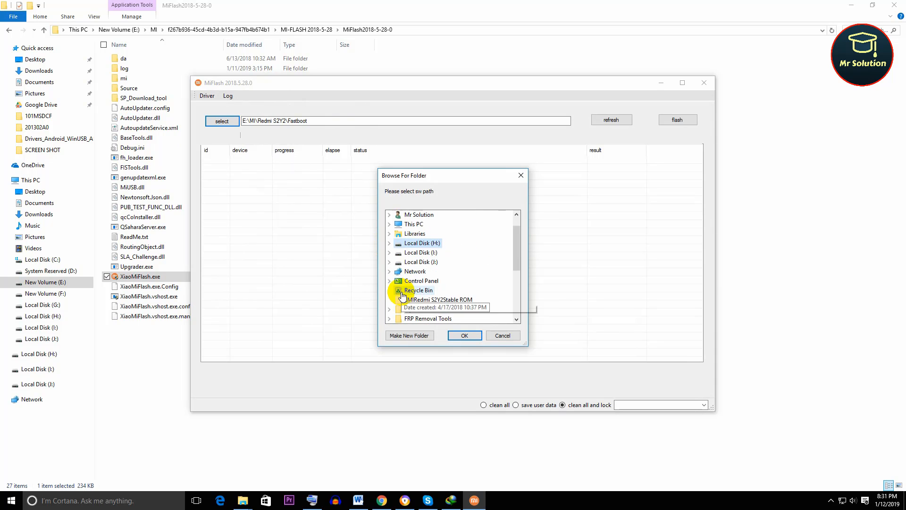
left_click(390, 228)
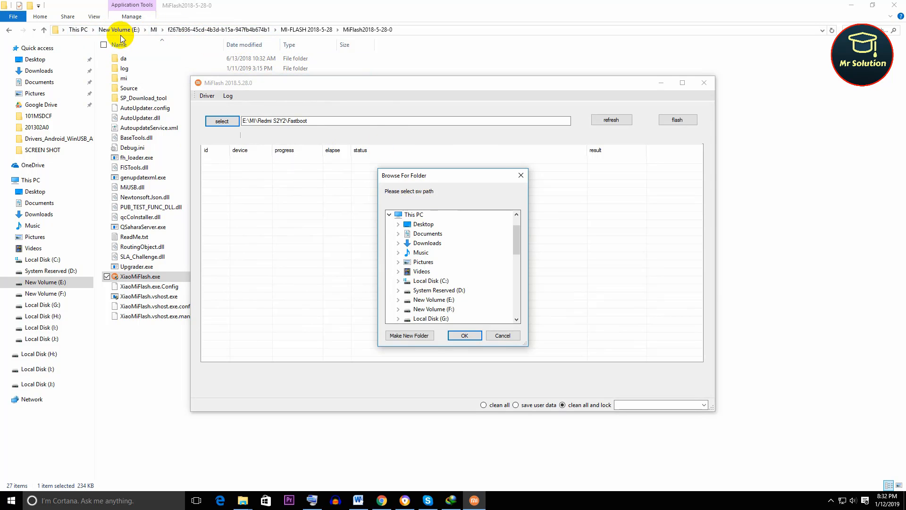
Switch to File Explorer, go back to the MI folder to locate the Redmi S2Y2 folder, and return to MiFlash
left_click(10, 31)
left_click(9, 31)
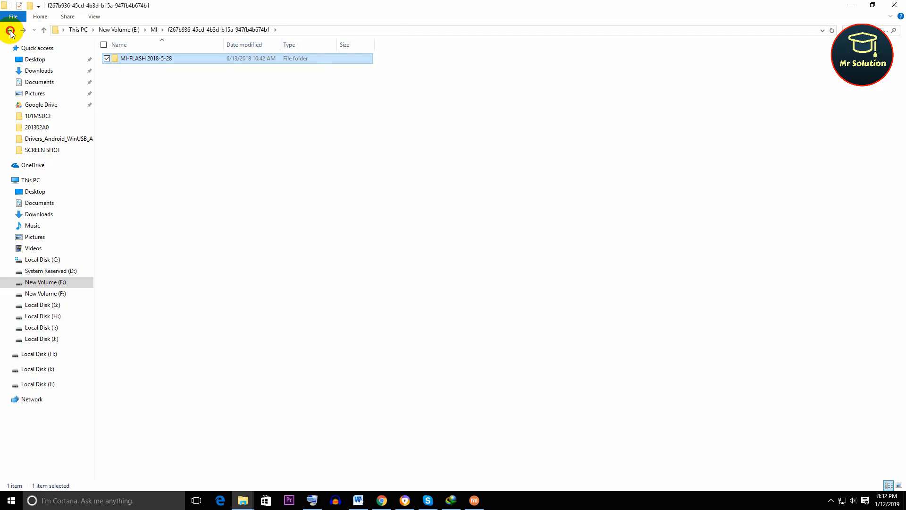
left_click(9, 32)
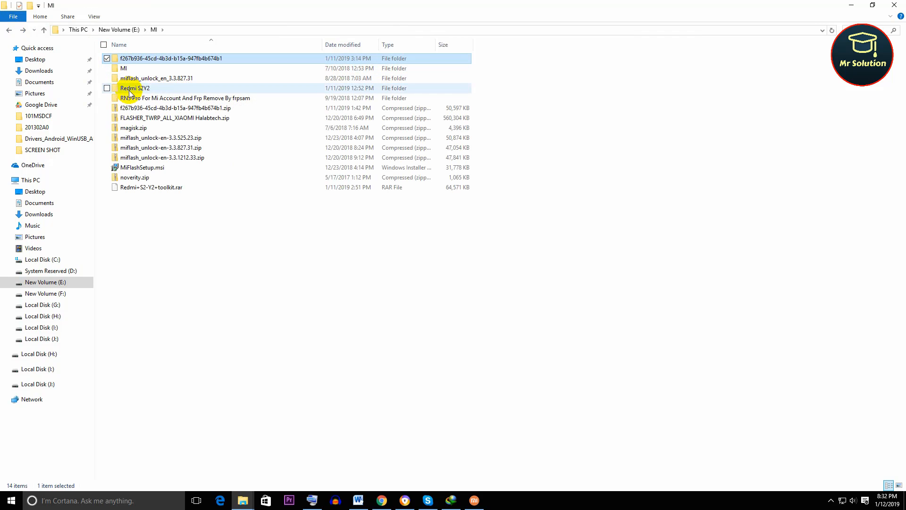
left_click(474, 500)
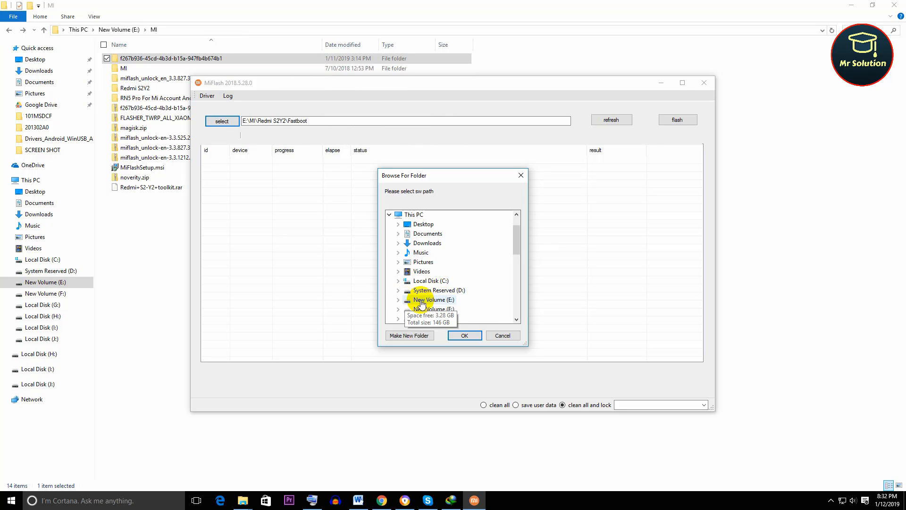
Set the firmware path to the ysl_global_images_V10.0.1.0 folder under New Volume (E:), MI, Redmi S2Y2, Fastboot
left_click(398, 299)
scroll(443, 300, "down", 1)
double_click(442, 290)
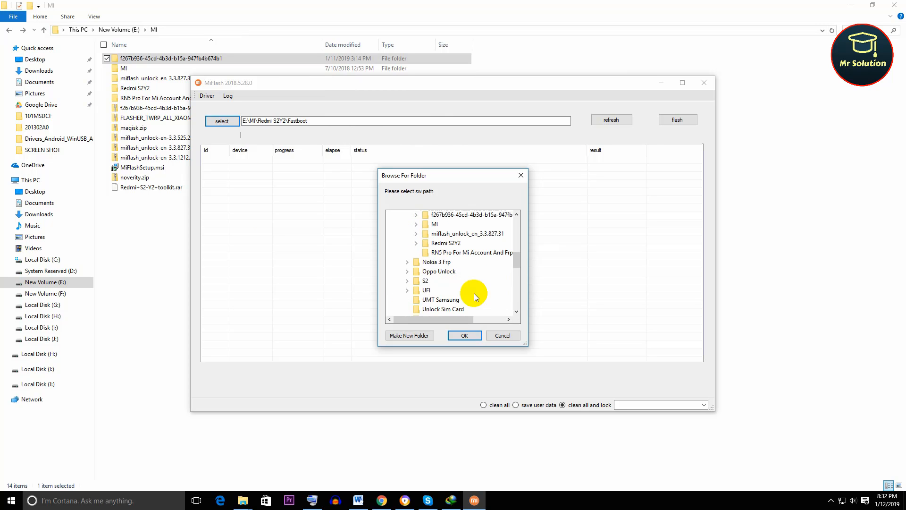
double_click(448, 243)
double_click(451, 252)
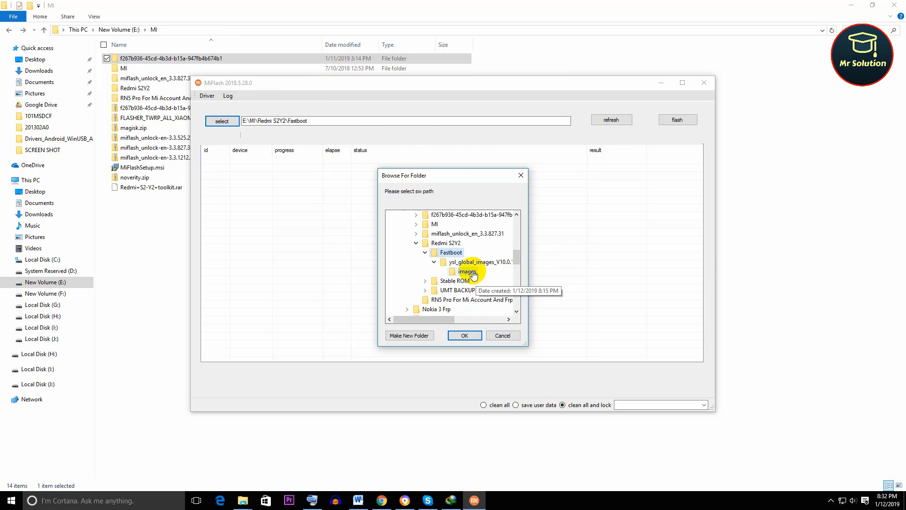
left_click(465, 262)
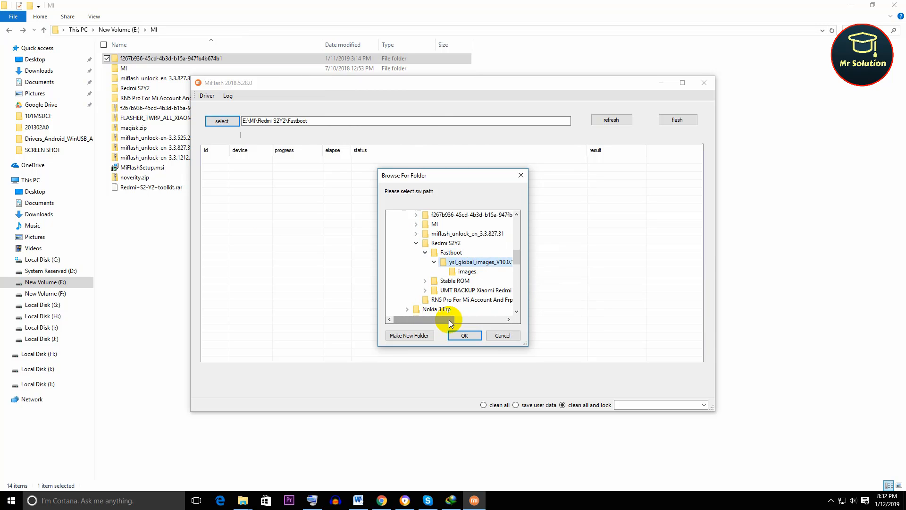
left_click_drag(448, 320, 411, 323)
left_click(463, 335)
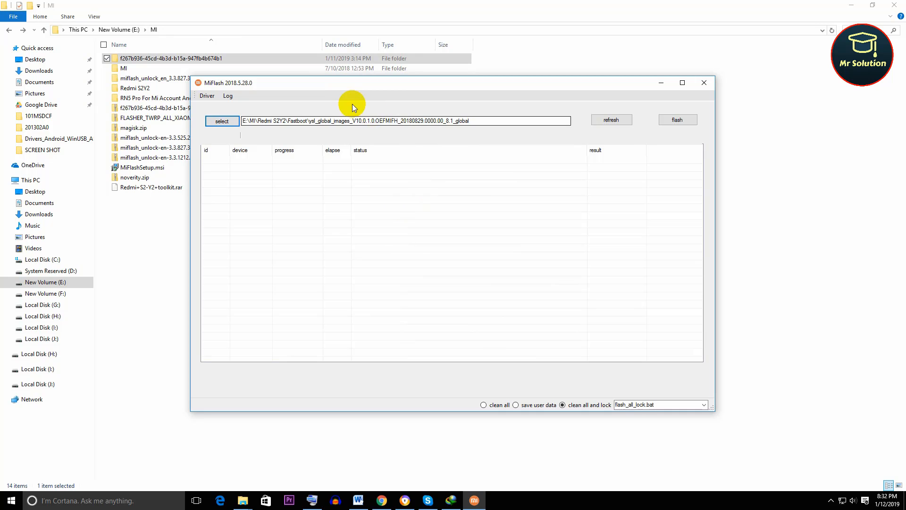
Check the ROM version and the full folder path in the MiFlash firmware field
left_click_drag(353, 121, 376, 121)
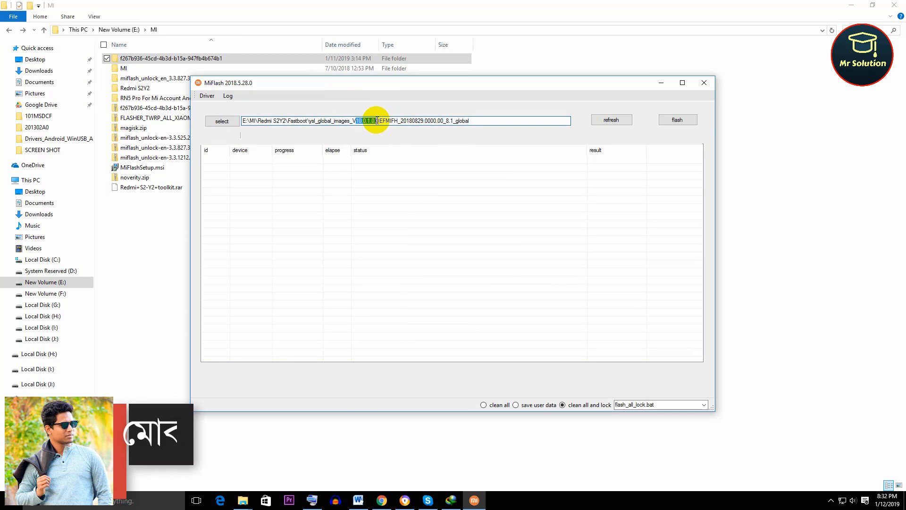
left_click(395, 121)
left_click_drag(481, 122, 297, 124)
left_click(442, 194)
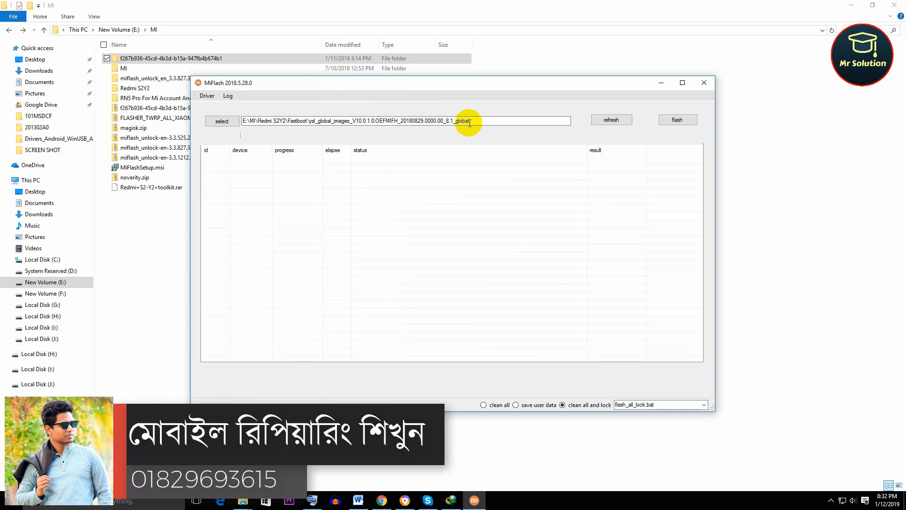
left_click_drag(471, 121, 263, 122)
left_click(340, 167)
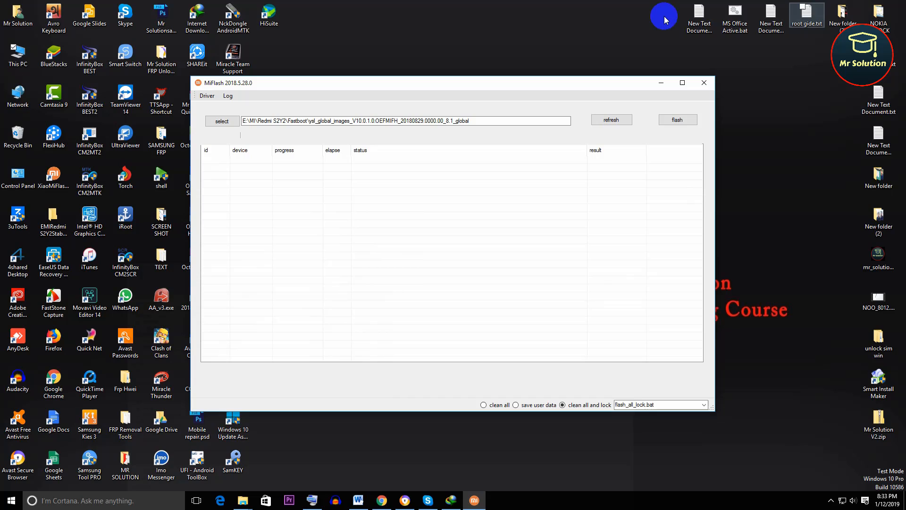
Open Computer Management from This PC, move the MiFlash window aside, and show Device Manager
right_click(18, 55)
left_click(45, 83)
left_click_drag(214, 90, 348, 84)
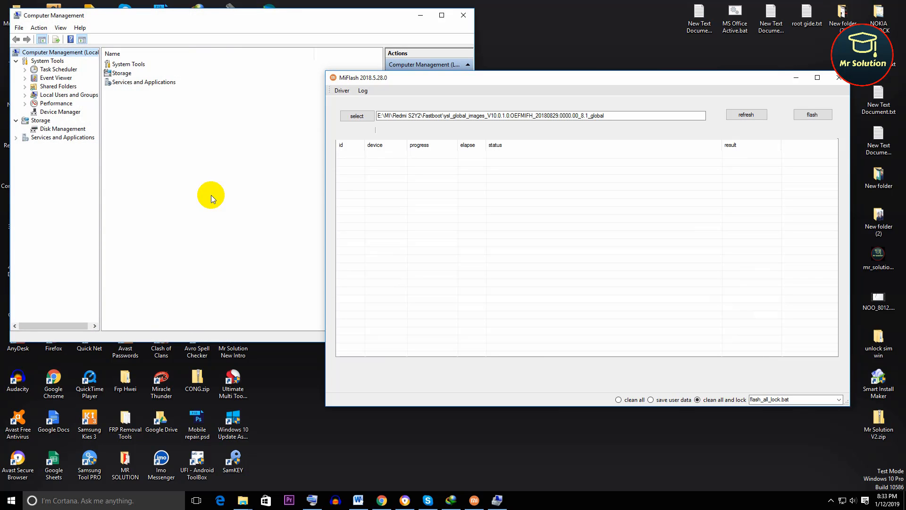
left_click(60, 112)
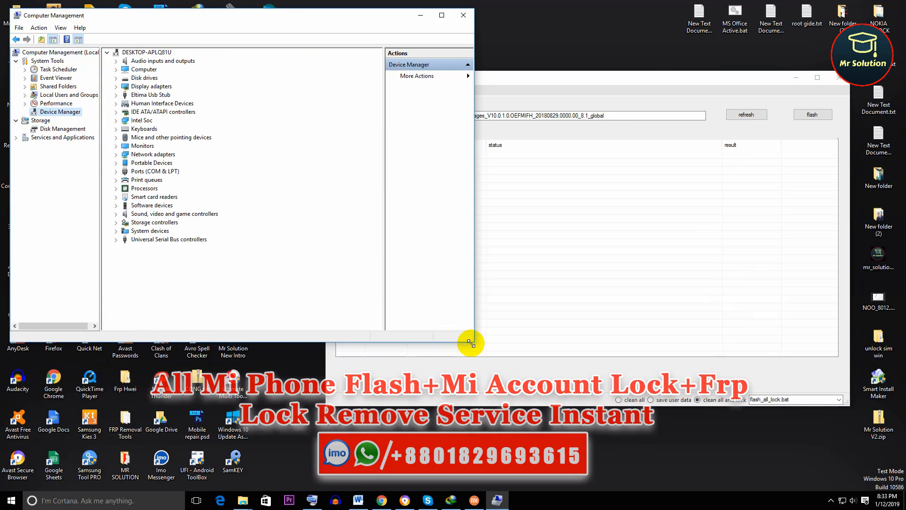
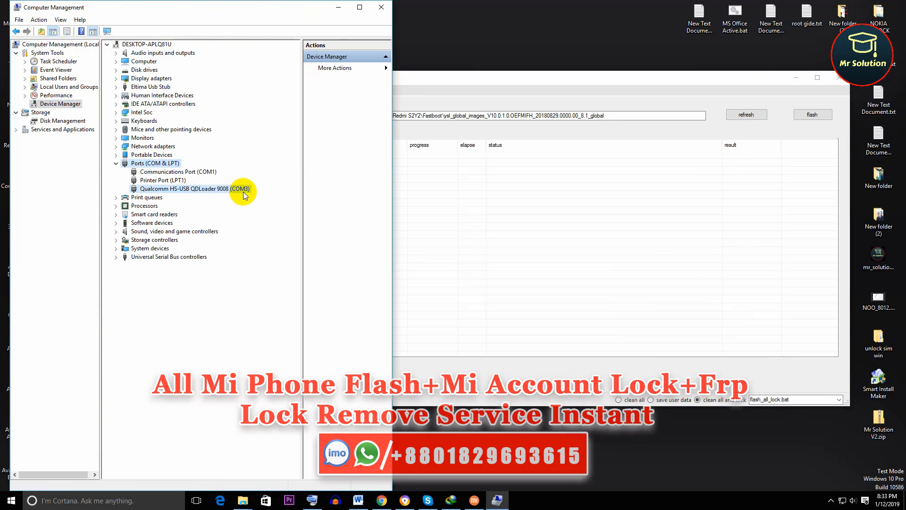
Return to MiFlash and refresh its device list to load the phone connected on COM3
left_click(456, 205)
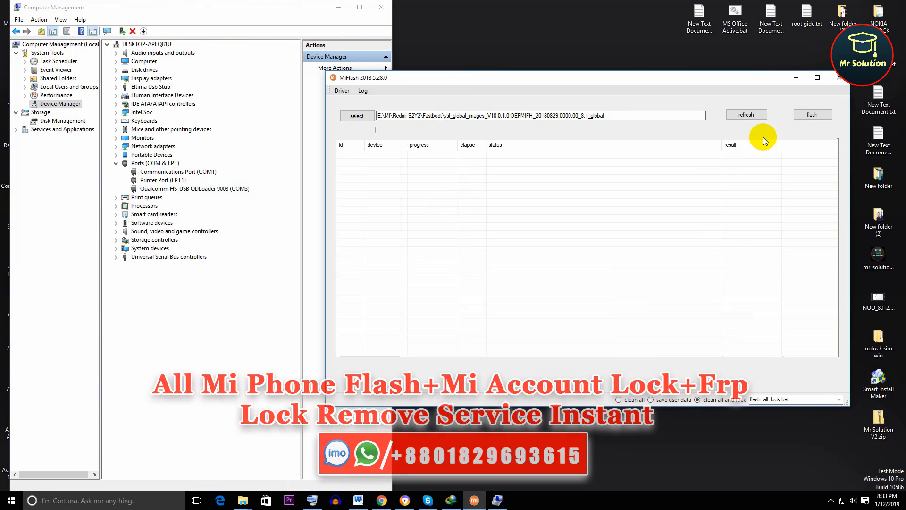
left_click(748, 118)
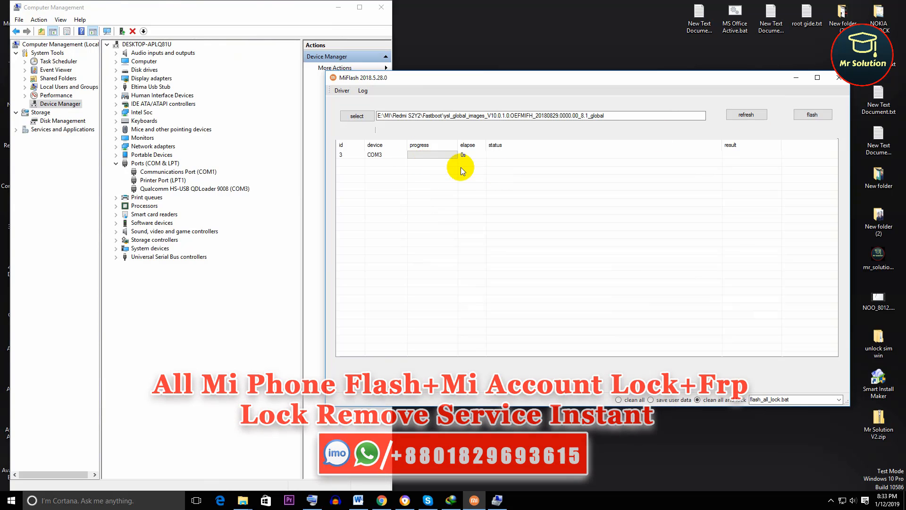
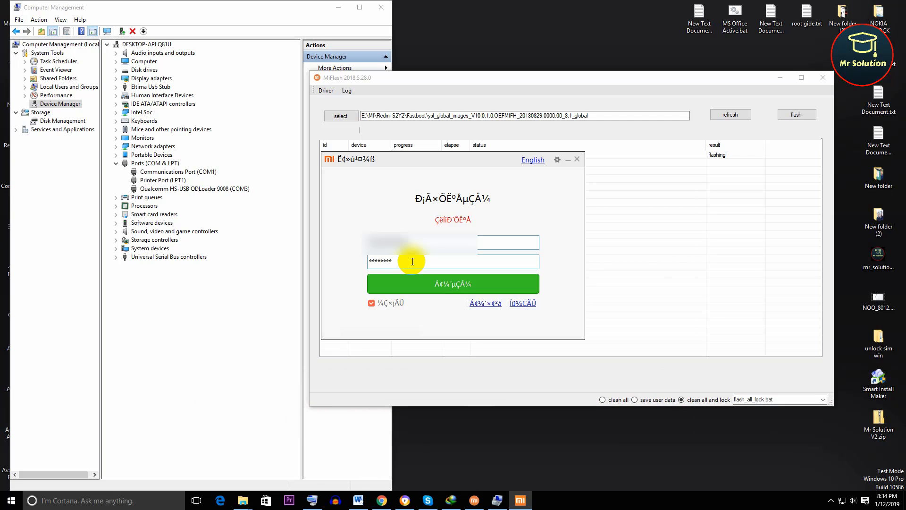
Enter the Mi account password, toggle the remember-password option, and sign in to authorise flashing
type("**")
left_click(370, 303)
left_click(411, 285)
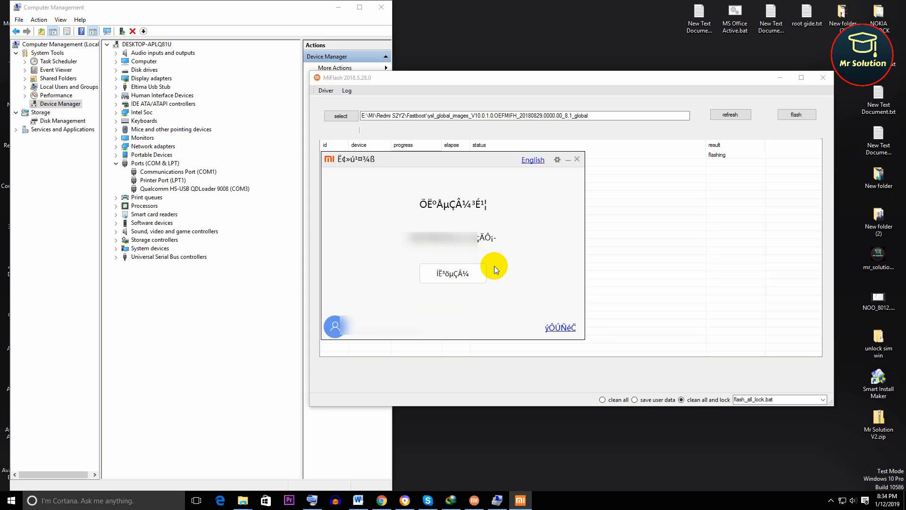
Try to switch the Mi account window to English, and minimise it to reveal the flashing progress
left_click(532, 160)
left_click(415, 269)
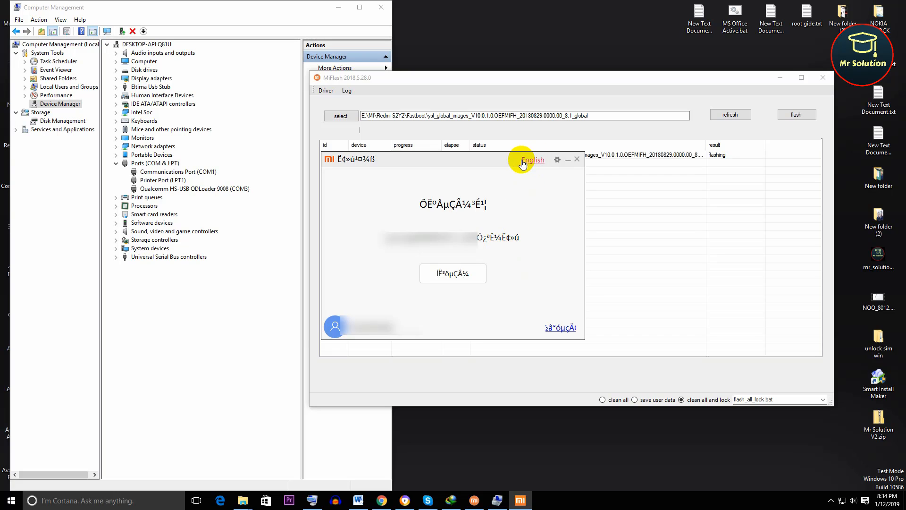
left_click(569, 161)
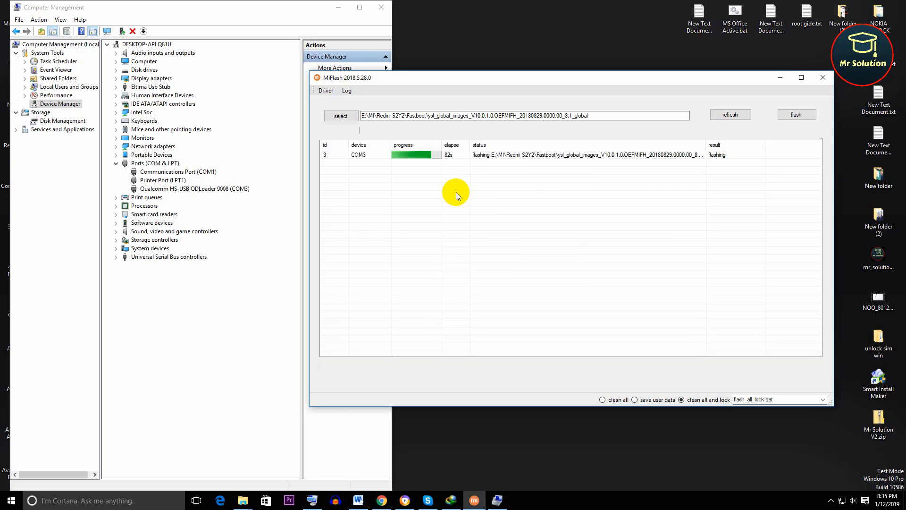